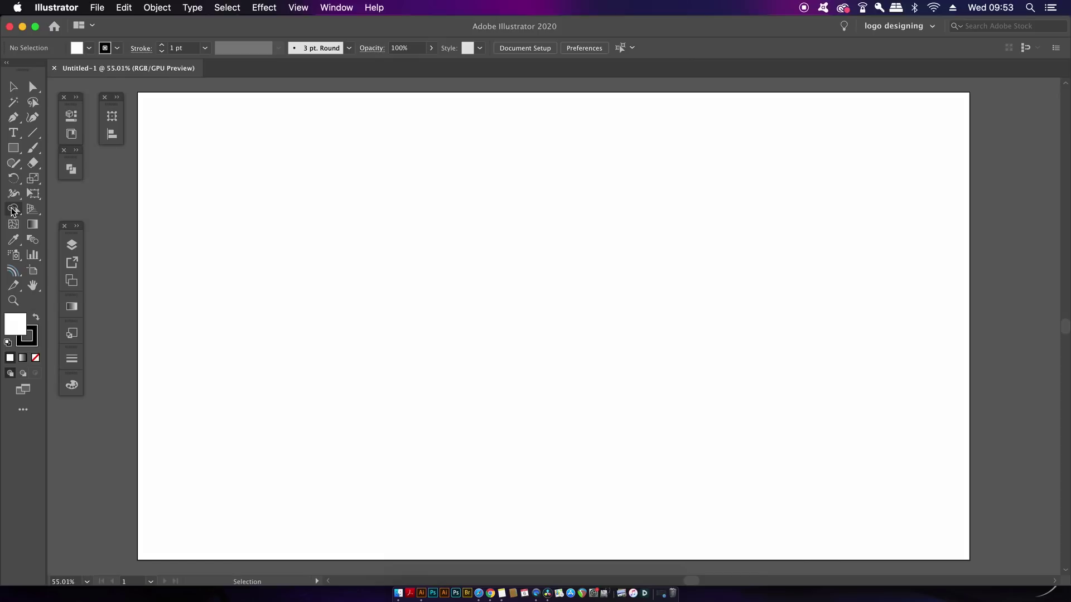
# Step: Switch to the Shape Builder tool with Shift+M
pyautogui.click(12, 211)
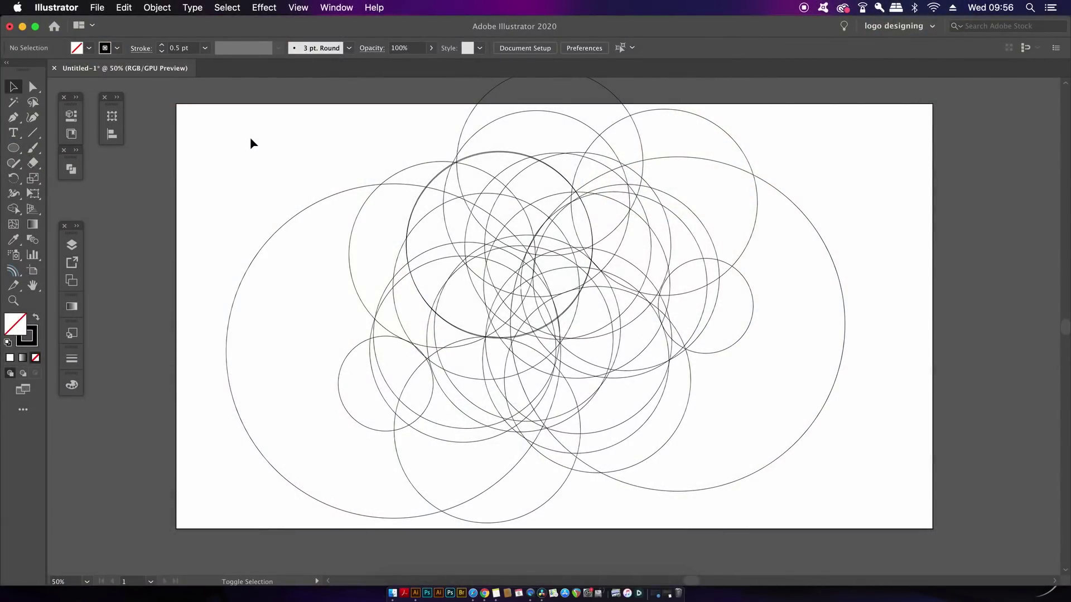
pyautogui.hotkey('shift', 'm')
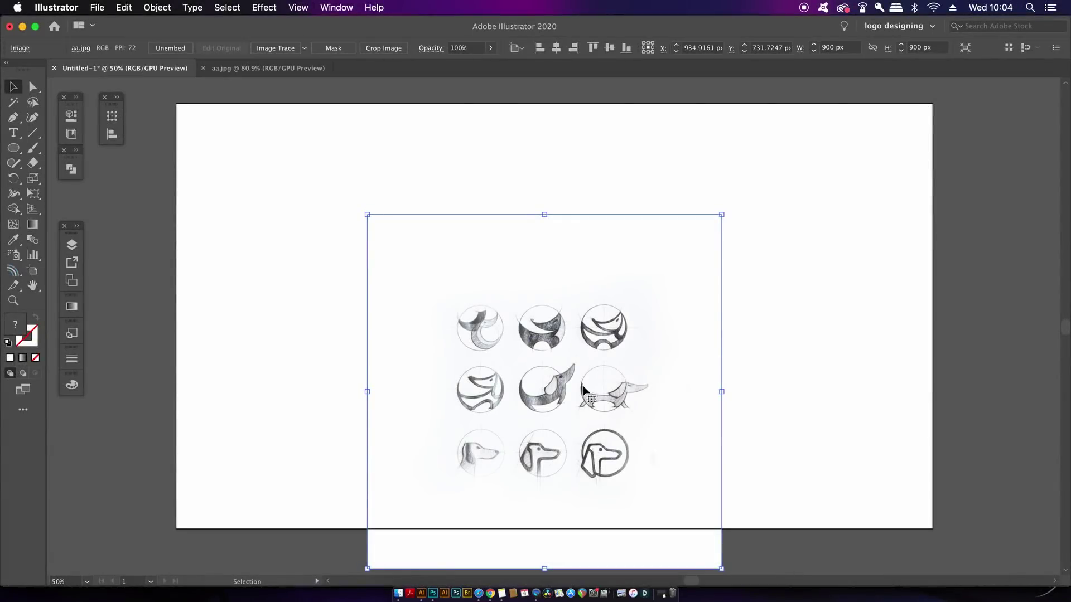
# Step: Move the aa.jpg sketch image higher on the artboard, deselect it, and zoom in
pyautogui.moveTo(578, 395); pyautogui.dragTo(581, 321)
pyautogui.click(825, 269)
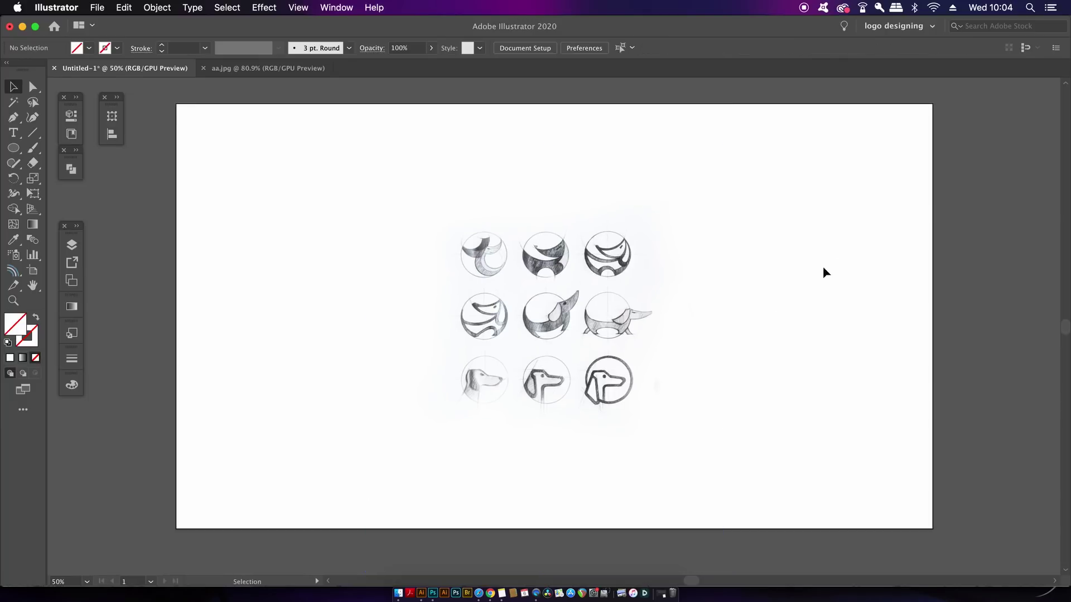
pyautogui.click(521, 376)
pyautogui.press('super+shift+a')
pyautogui.scroll(1, 575, 296)
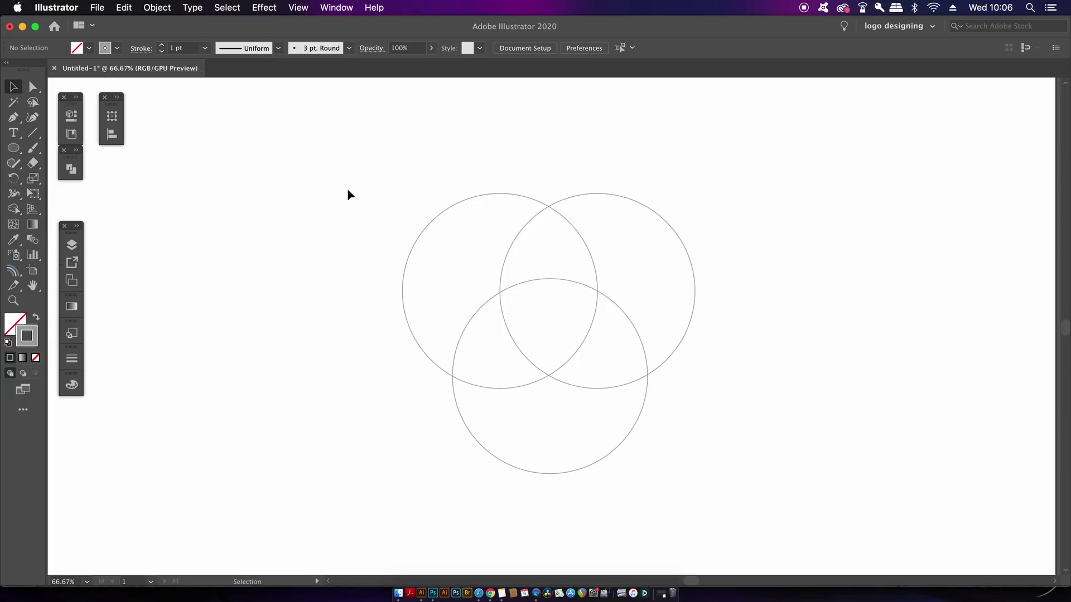
# Step: Select all three circles, switch to Shape Builder, then return to Selection and deselect
pyautogui.moveTo(347, 189); pyautogui.dragTo(773, 498)
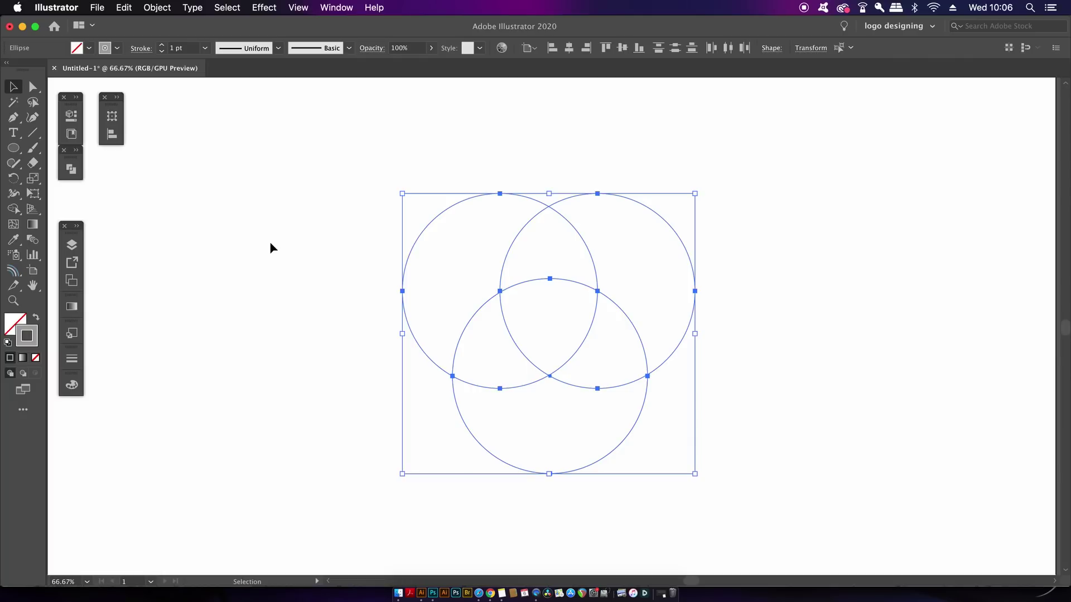
pyautogui.hotkey('shift', 'm')
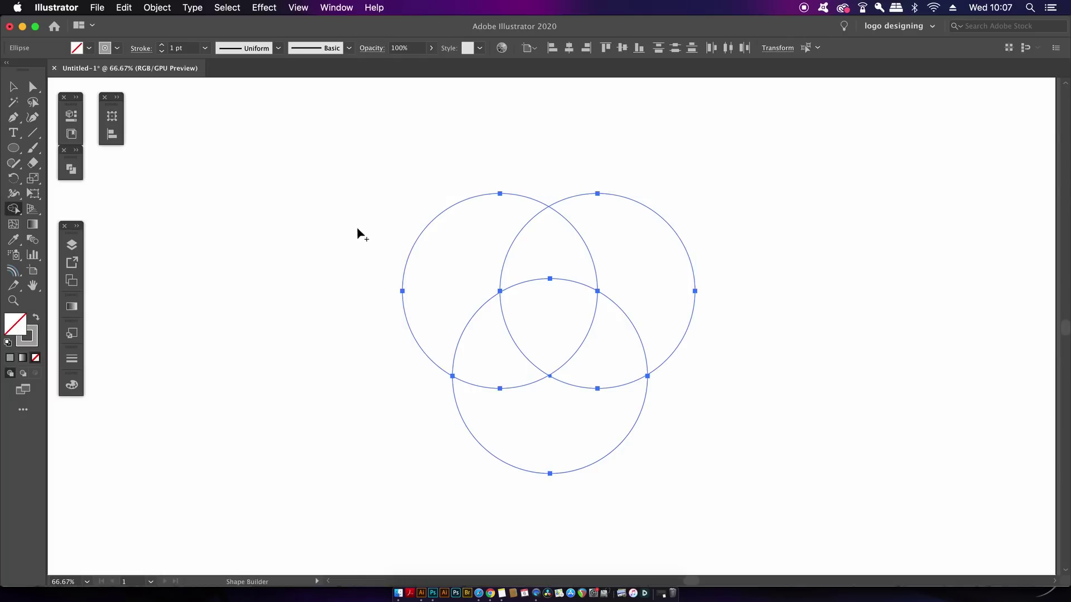
pyautogui.press('v')
pyautogui.click(335, 245)
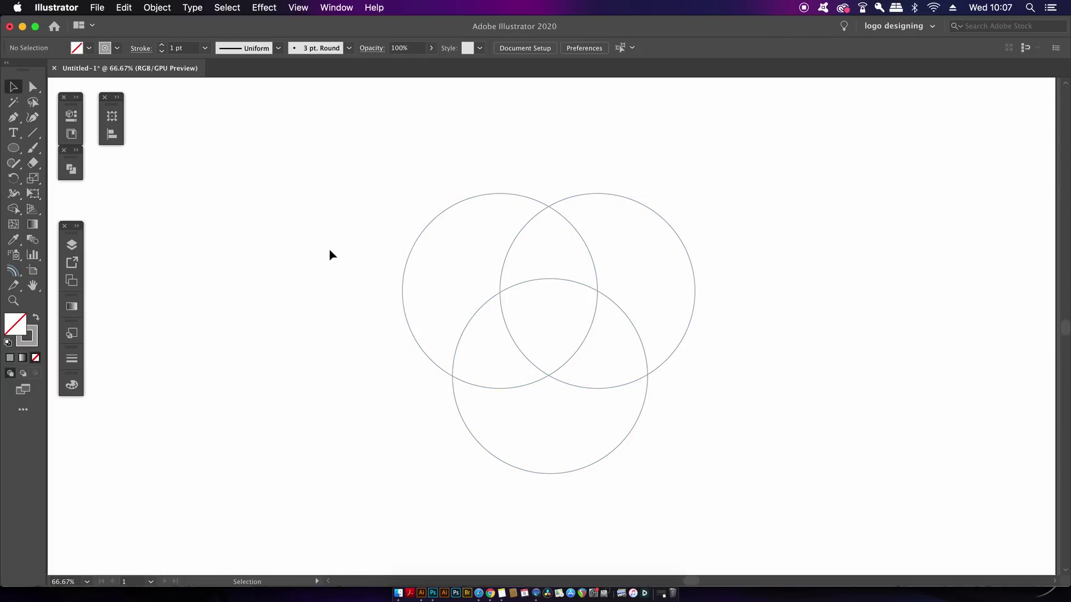
# Step: In Keyboard Shortcuts, assign S to Shape Builder and overwrite the Logo shortcut set
pyautogui.click(125, 8)
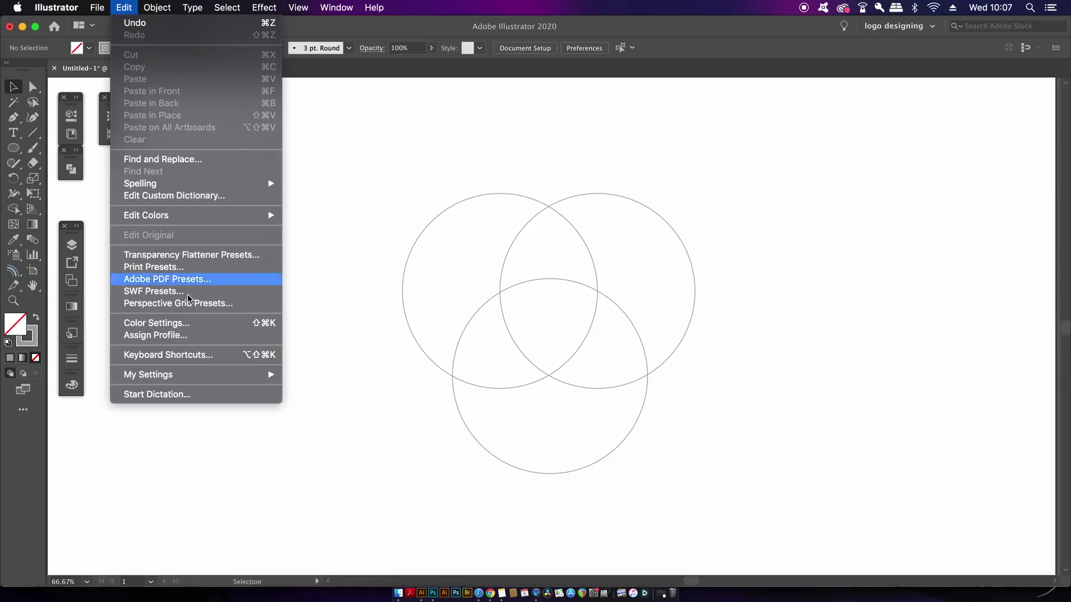
pyautogui.click(200, 356)
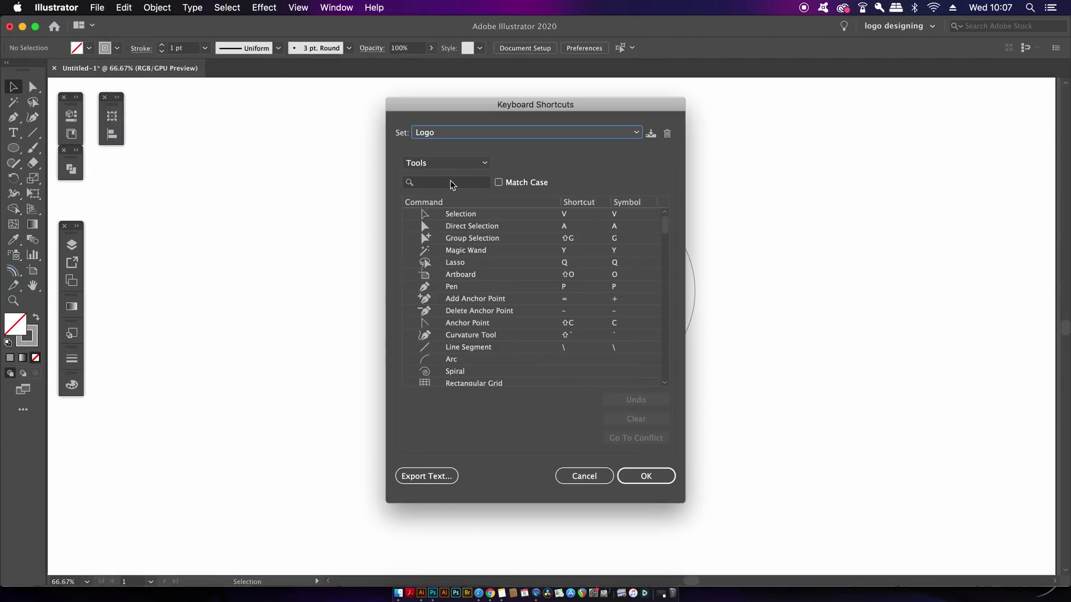
pyautogui.click(453, 183)
pyautogui.write('sha')
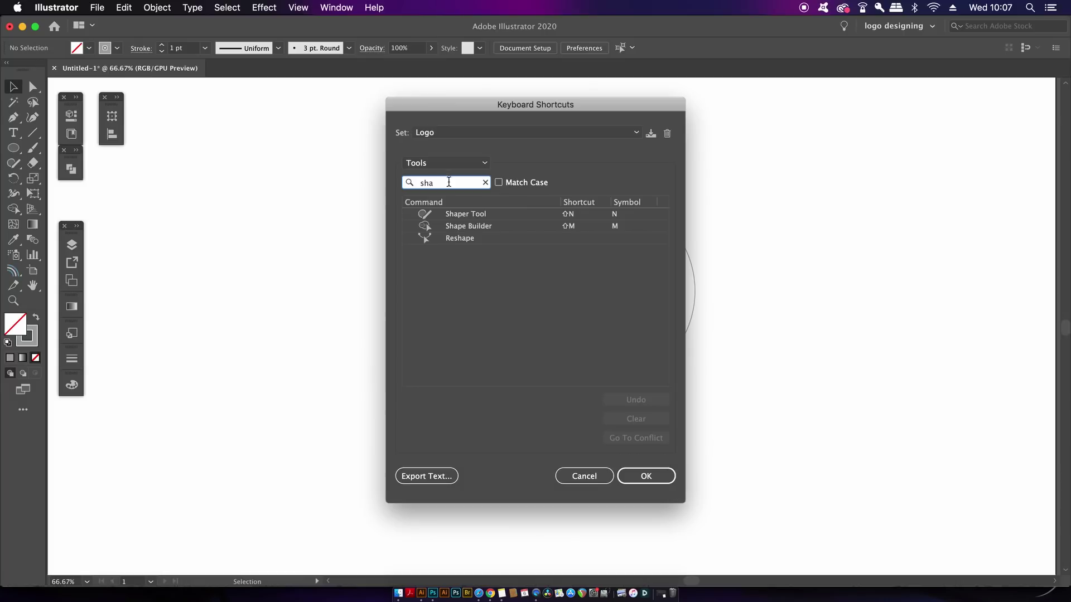
pyautogui.click(566, 226)
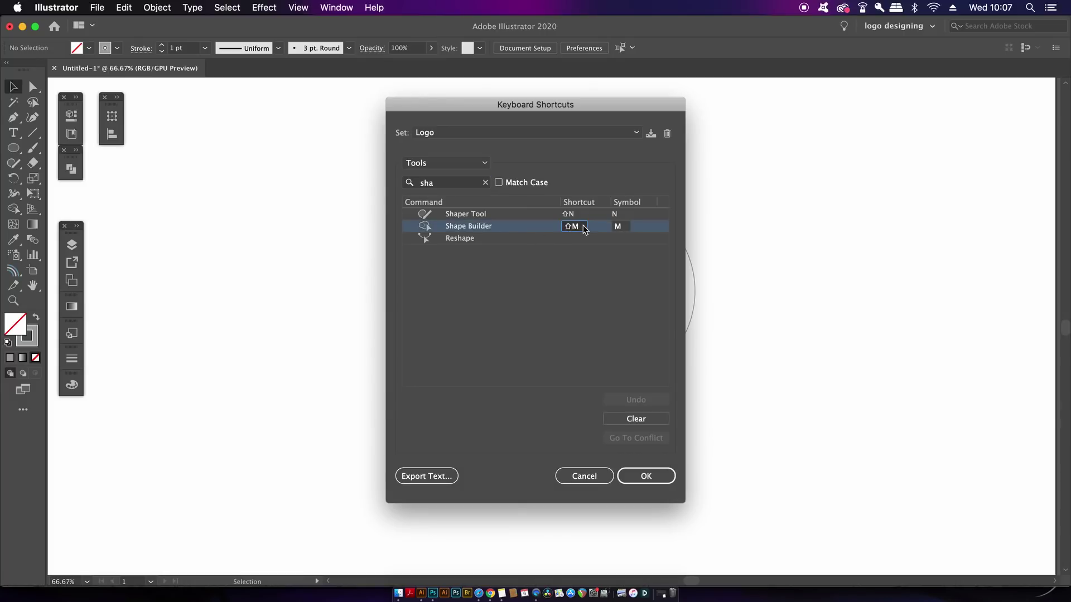
pyautogui.press('BackSpace')
pyautogui.click(624, 226)
pyautogui.press('s')
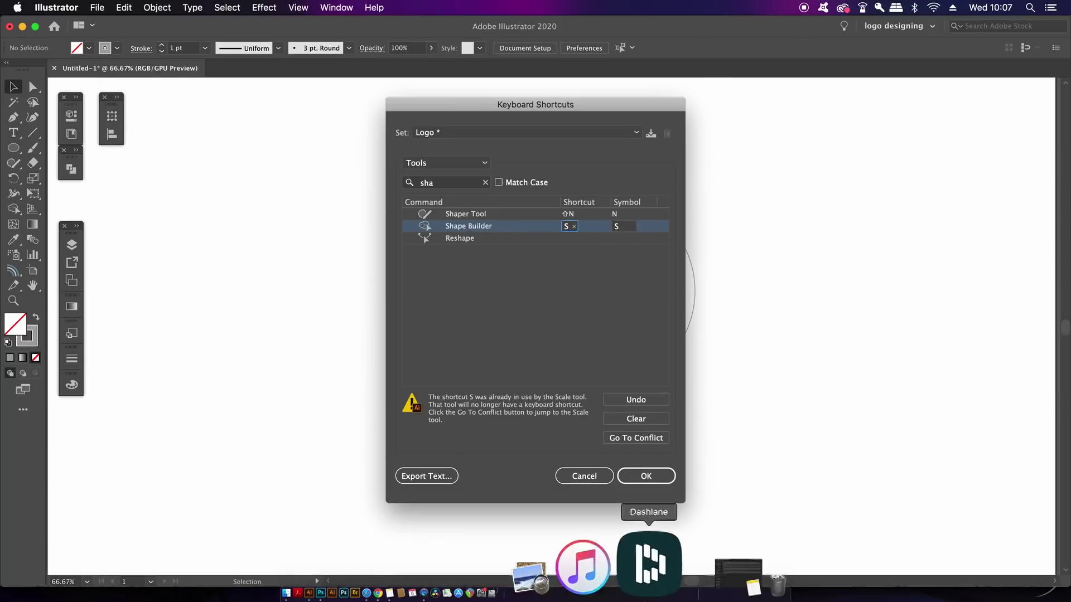
pyautogui.click(645, 476)
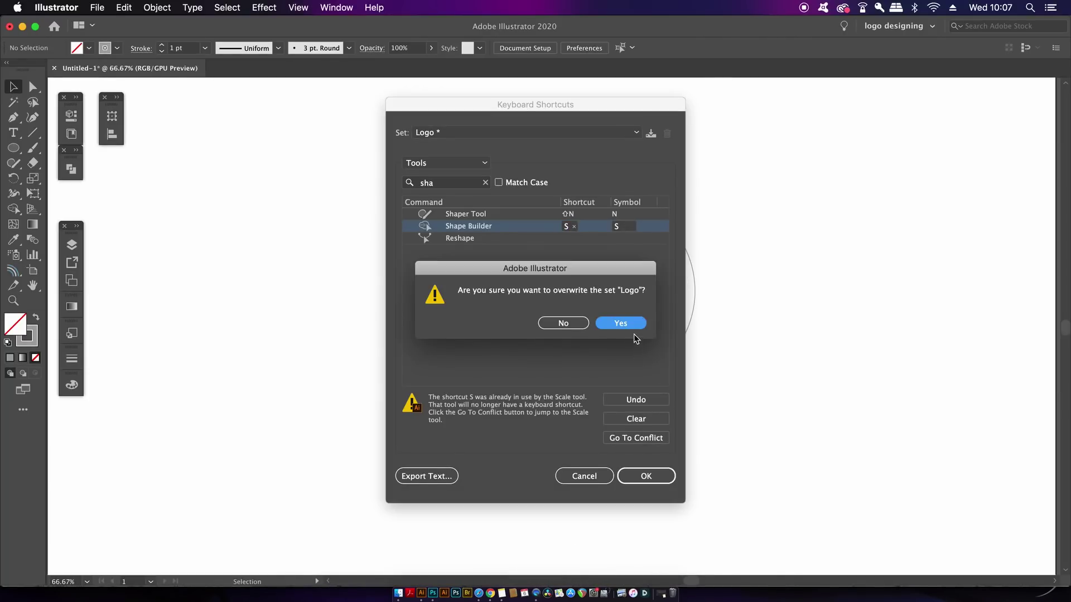
pyautogui.click(621, 324)
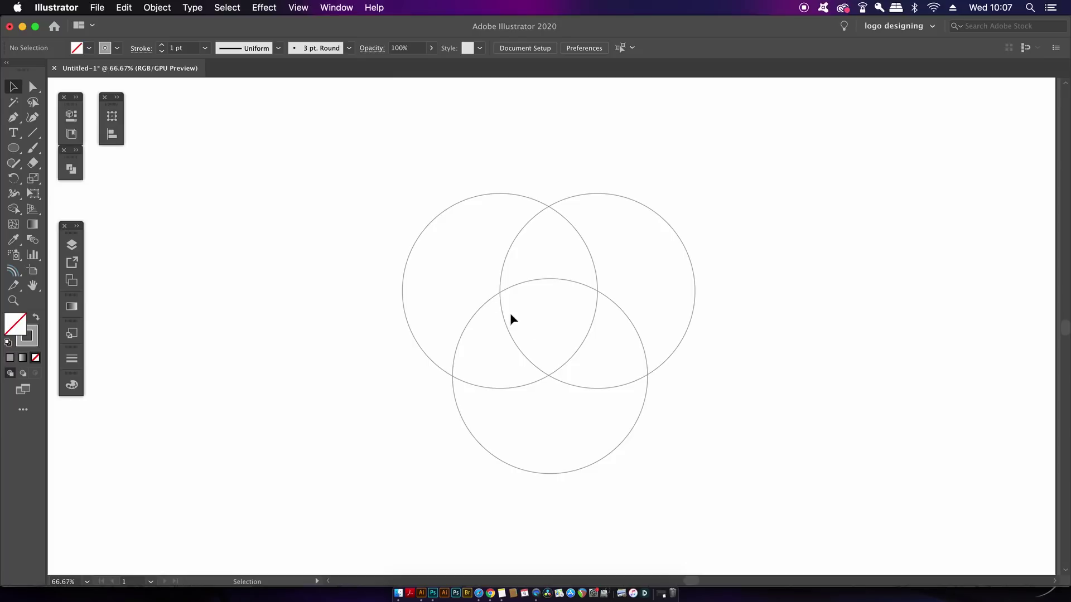
pyautogui.hotkey('shift', 'm')
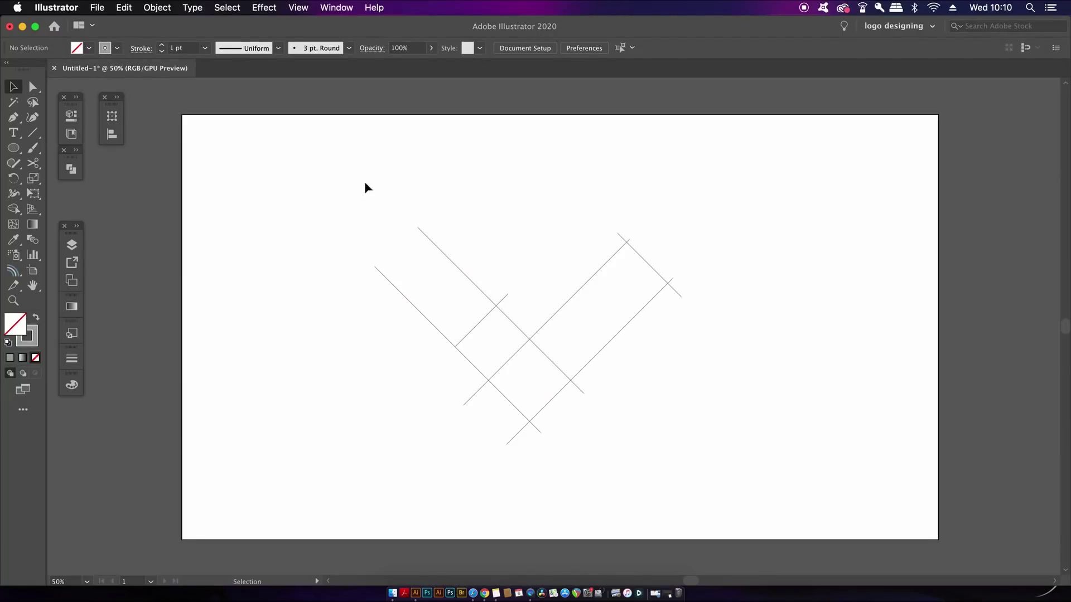
# Step: Select the six crossing lines, sweep Shape Builder across their enclosed area, then undo and deselect
pyautogui.moveTo(321, 164); pyautogui.dragTo(748, 446)
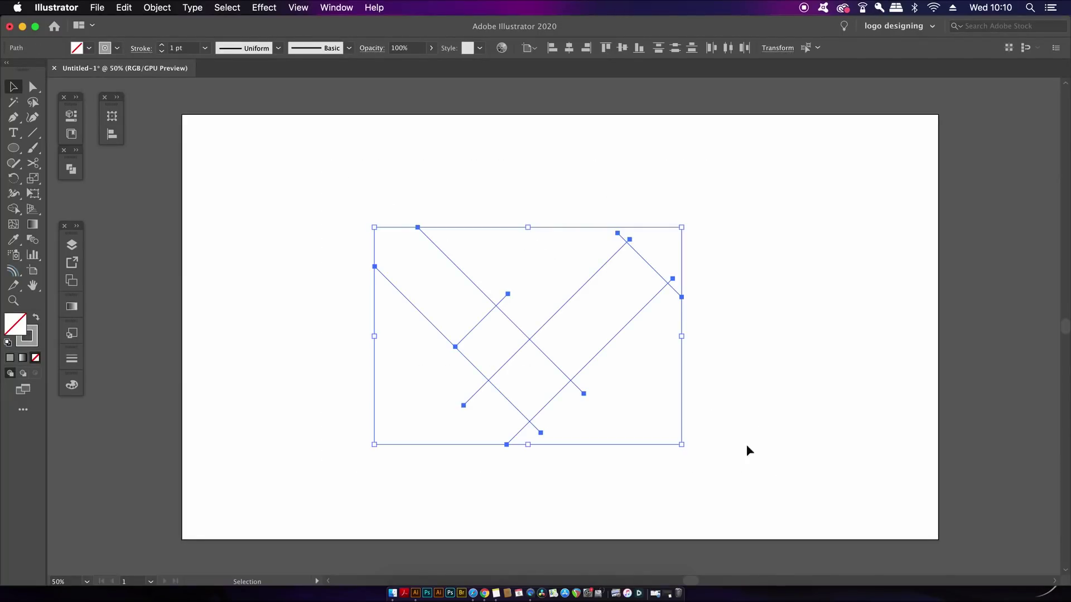
pyautogui.hotkey('shift', 'm')
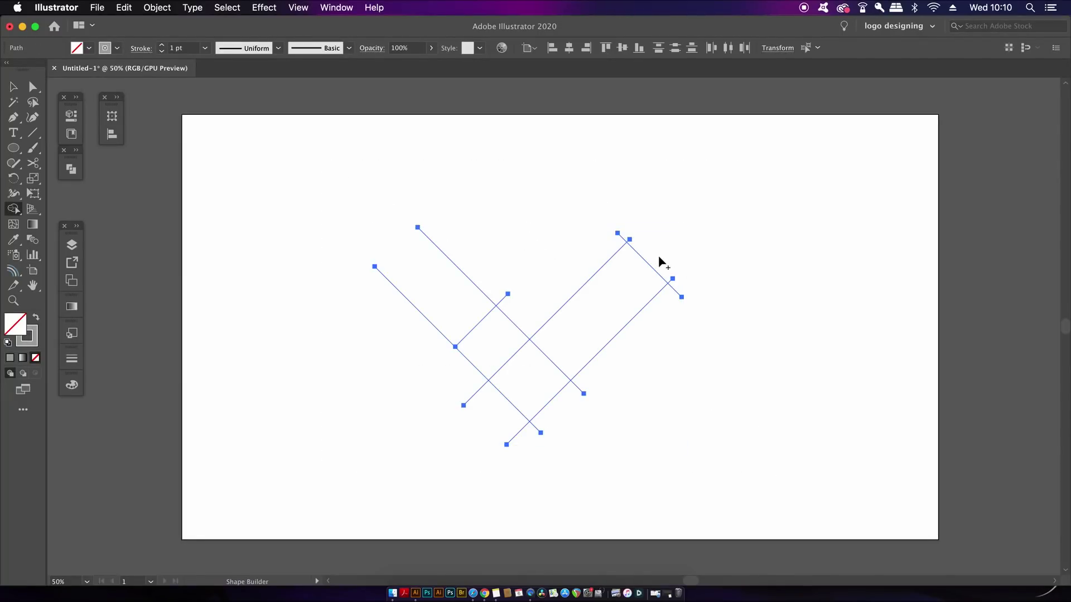
pyautogui.moveTo(661, 241)
pyautogui.mouseDown()
pyautogui.moveTo(546, 358)
pyautogui.moveTo(502, 353)
pyautogui.moveTo(511, 366)
pyautogui.moveTo(488, 346)
pyautogui.moveTo(520, 370)
pyautogui.mouseUp()
pyautogui.press('super+z')
pyautogui.press('v')
pyautogui.click(743, 400)
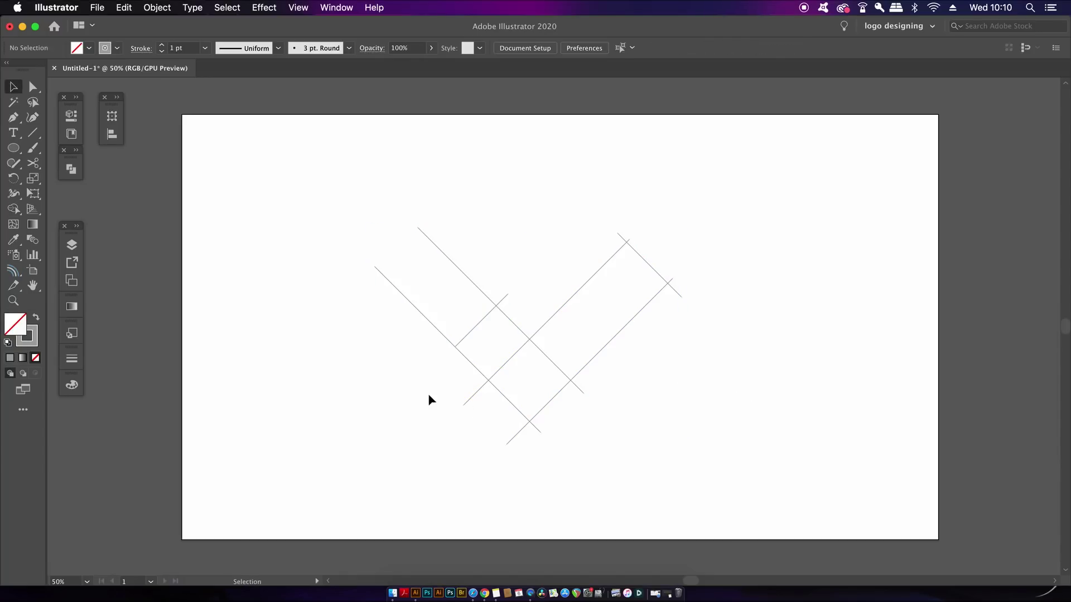
# Step: In Shape Builder options, turn on Gap Detection with Large gap length
pyautogui.doubleClick(13, 211)
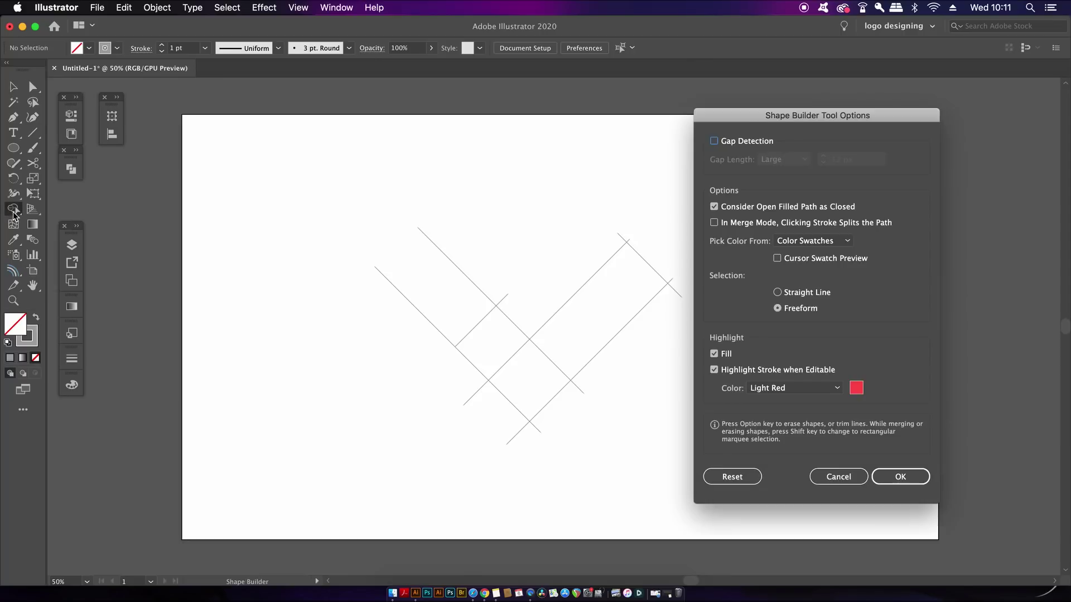
pyautogui.click(738, 142)
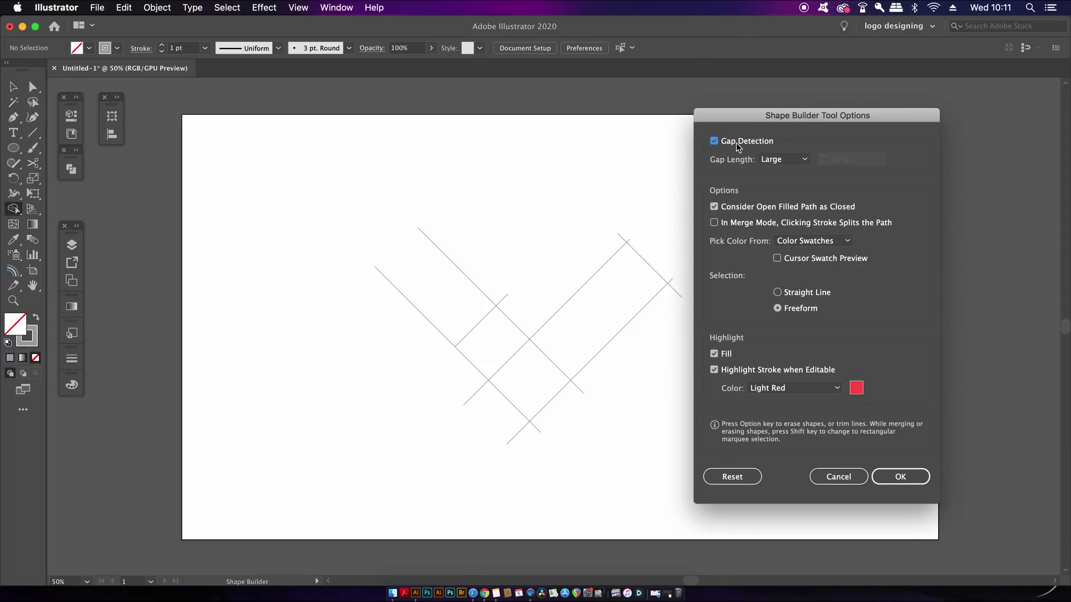
pyautogui.click(767, 159)
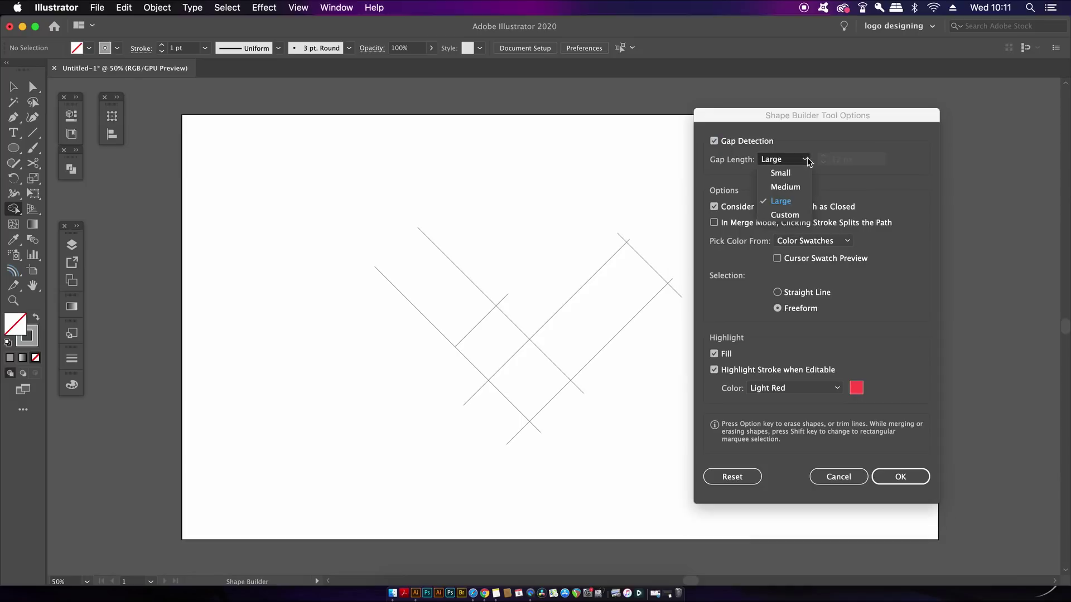
pyautogui.click(783, 202)
pyautogui.click(915, 476)
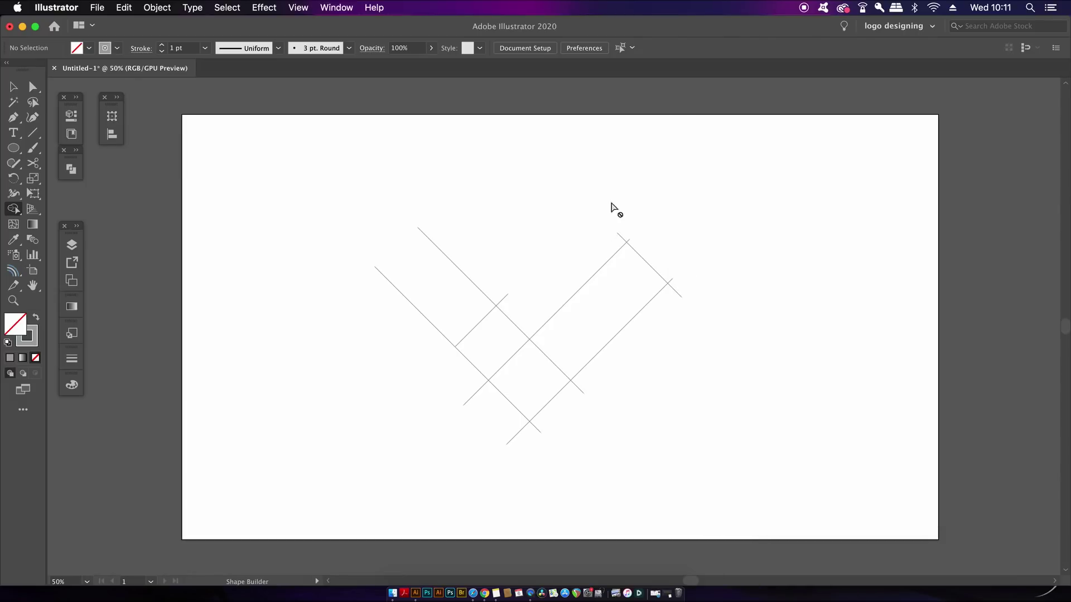
# Step: Select all six crossing lines and merge the diagonal strip between them with Shape Builder
pyautogui.press('v')
pyautogui.moveTo(300, 167); pyautogui.dragTo(758, 474)
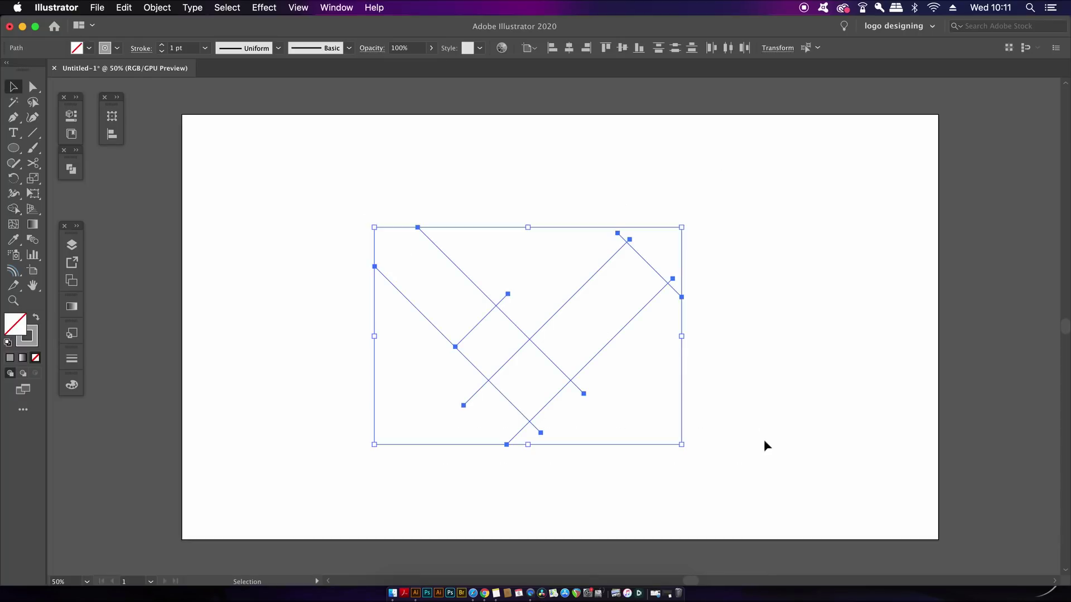
pyautogui.hotkey('shift', 'm')
pyautogui.moveTo(672, 254)
pyautogui.mouseDown()
pyautogui.moveTo(558, 359)
pyautogui.moveTo(530, 373)
pyautogui.moveTo(512, 358)
pyautogui.mouseUp()
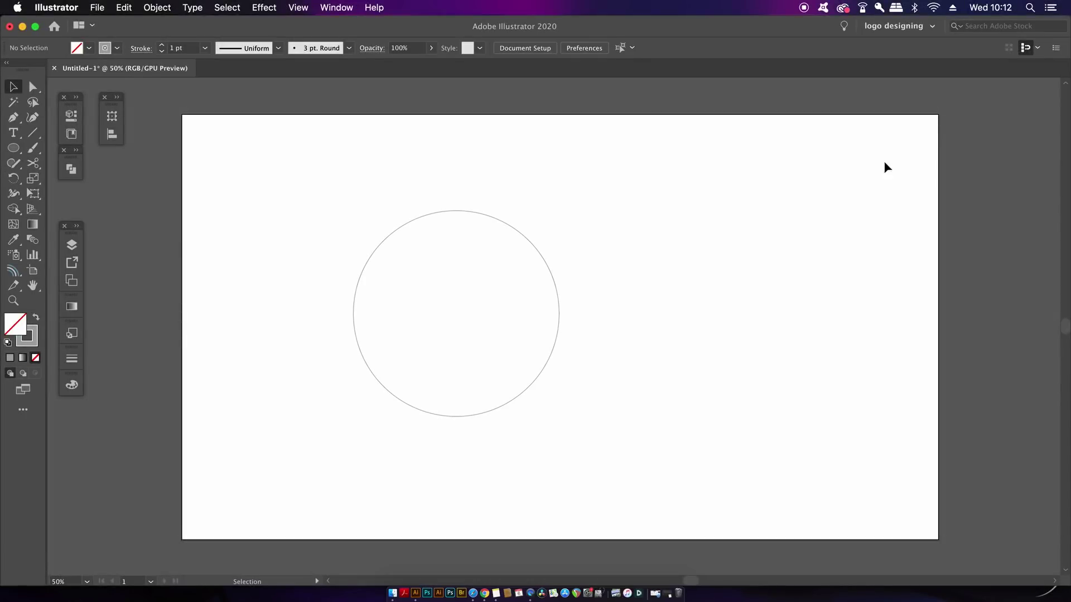
# Step: Shrink the circle by a corner handle, zoom in, and nudge the copied circle into place
pyautogui.click(548, 273)
pyautogui.moveTo(560, 211); pyautogui.dragTo(663, 291)
pyautogui.scroll(1, 524, 291)
pyautogui.scroll(1, 525, 291)
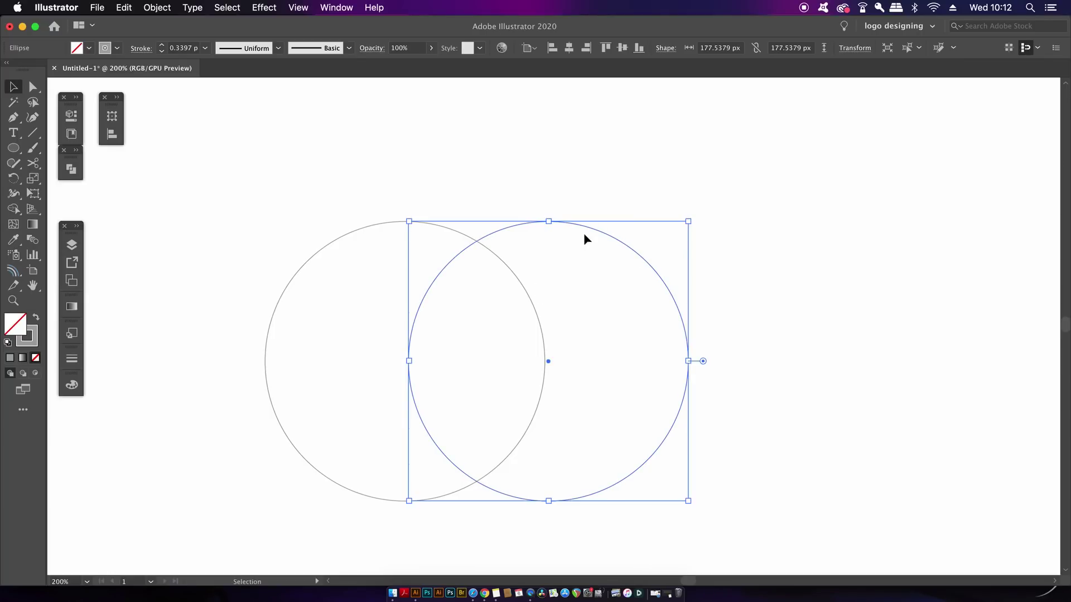
pyautogui.moveTo(588, 230); pyautogui.dragTo(588, 229)
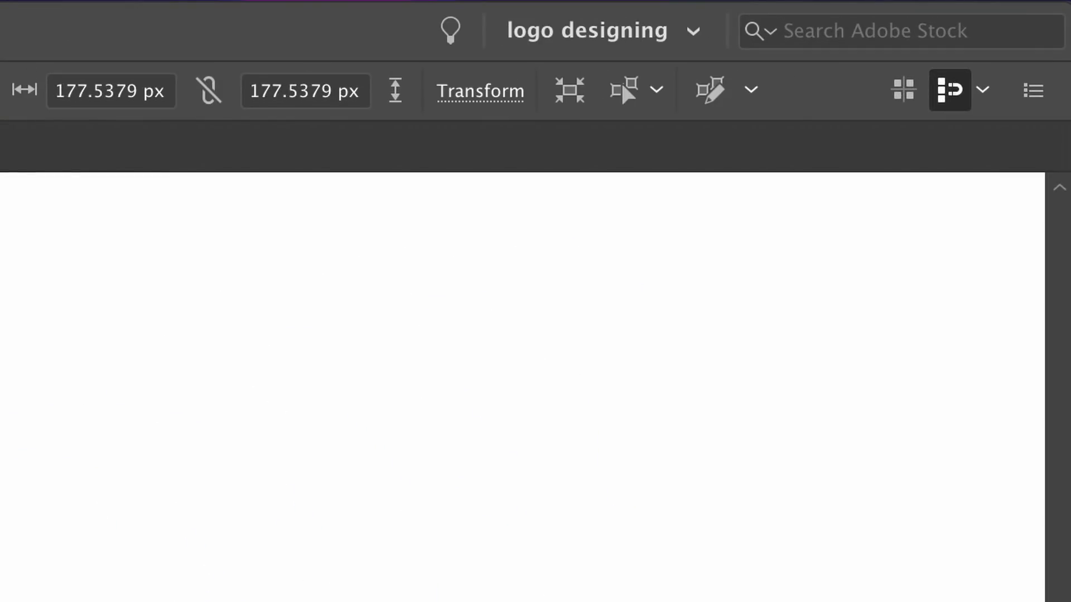
# Step: Turn off Snap to Pixel in the View menu
pyautogui.click(337, 7)
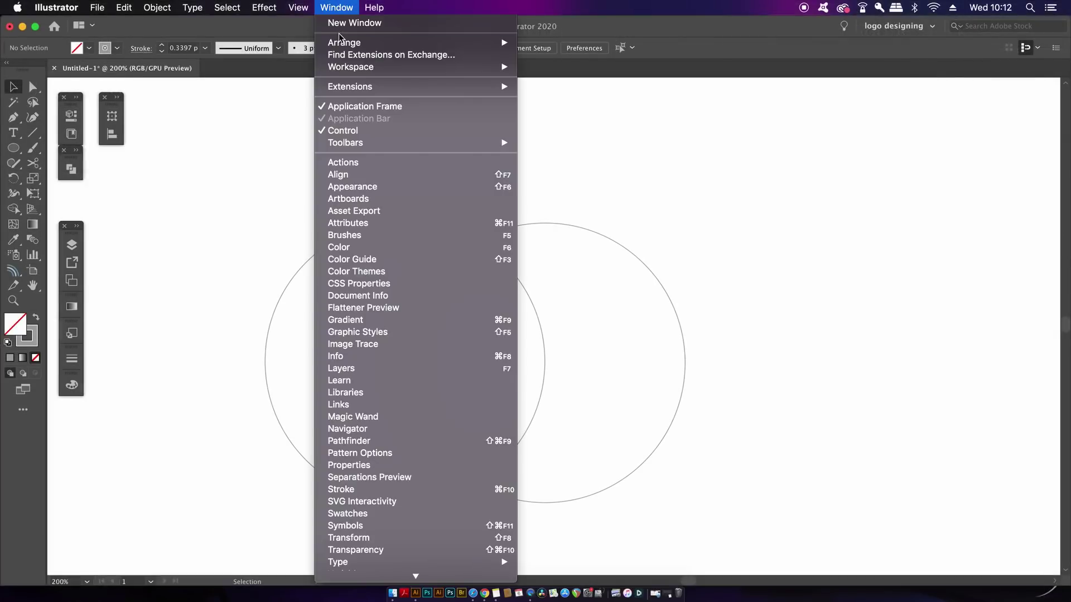
pyautogui.moveTo(308, 7)
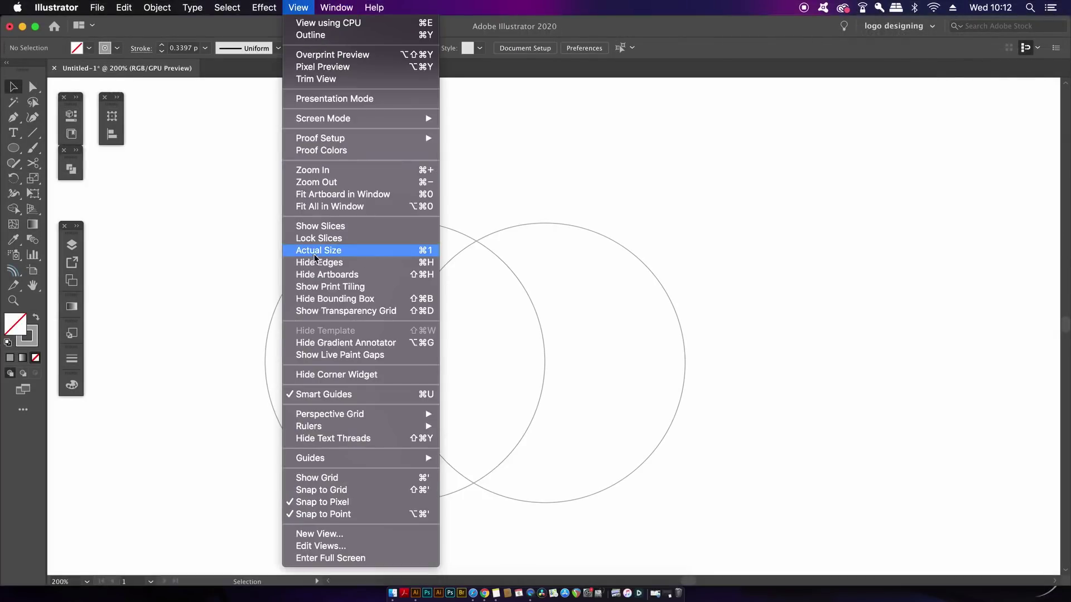
pyautogui.click(335, 503)
# Step: Review the Smart Guides snapping tolerance, then the Selection & Anchor Display preferences
pyautogui.click(298, 7)
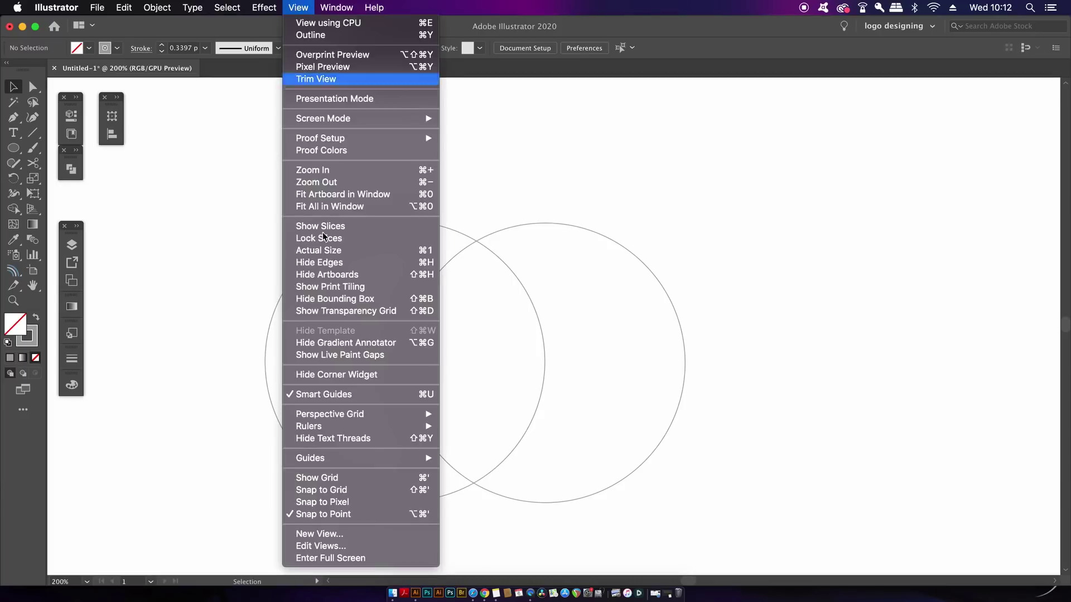
pyautogui.moveTo(37, 7)
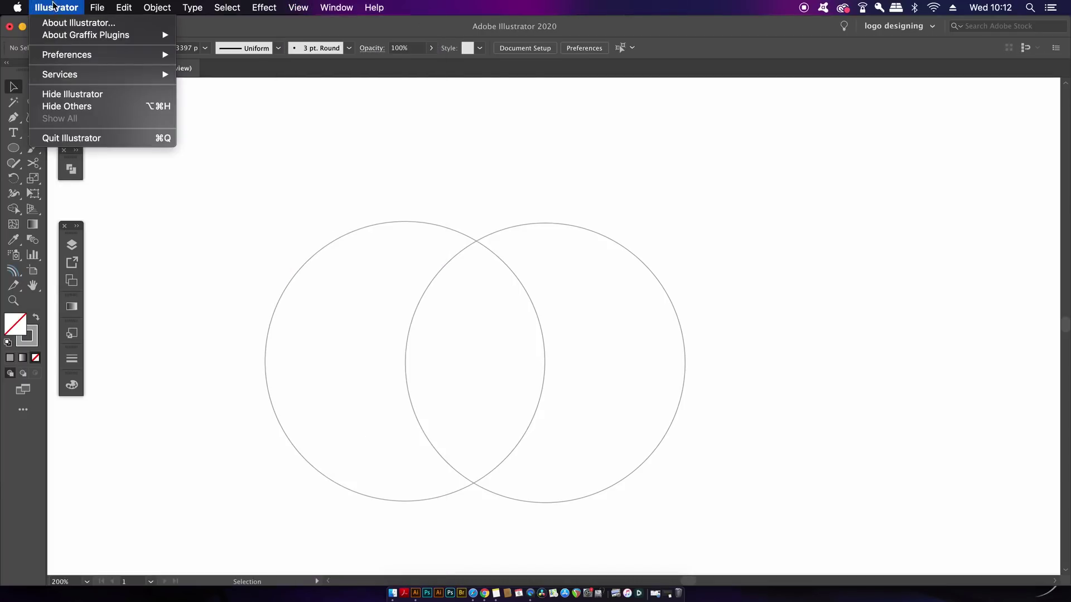
pyautogui.moveTo(156, 55)
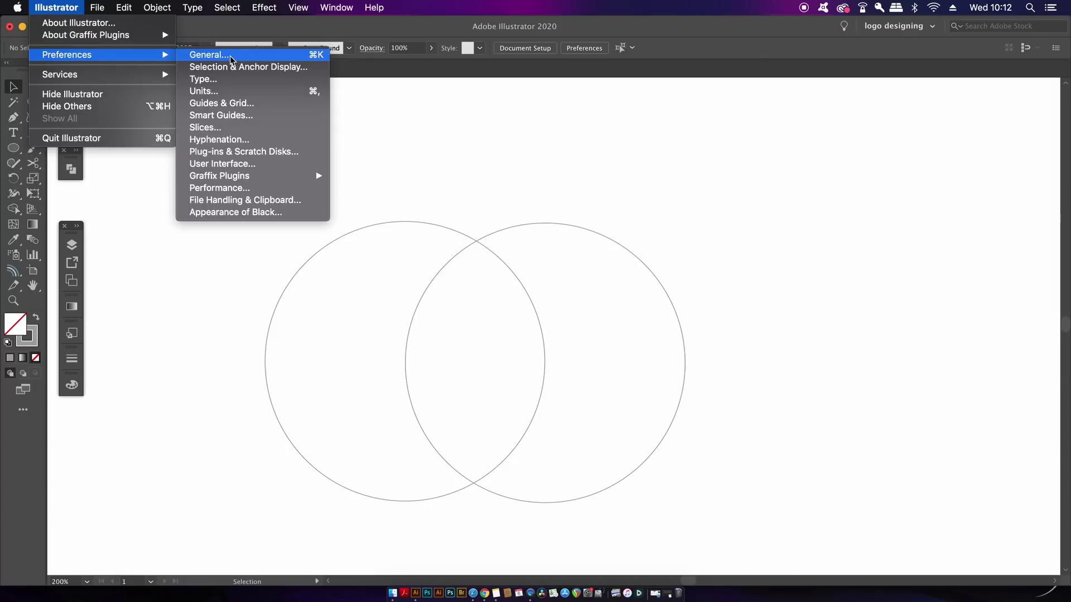
pyautogui.click(239, 115)
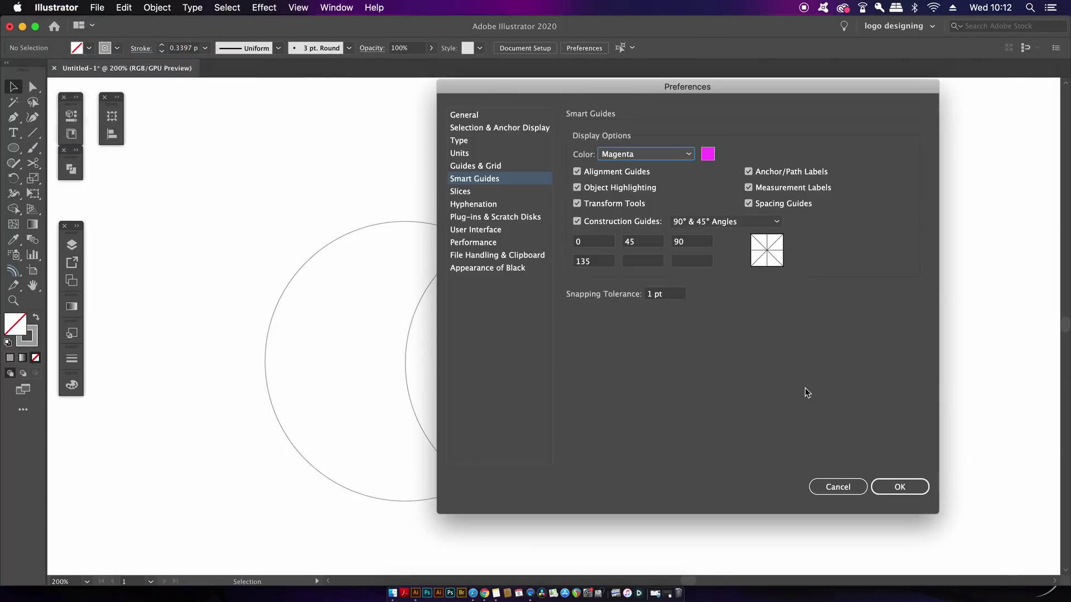
pyautogui.click(677, 291)
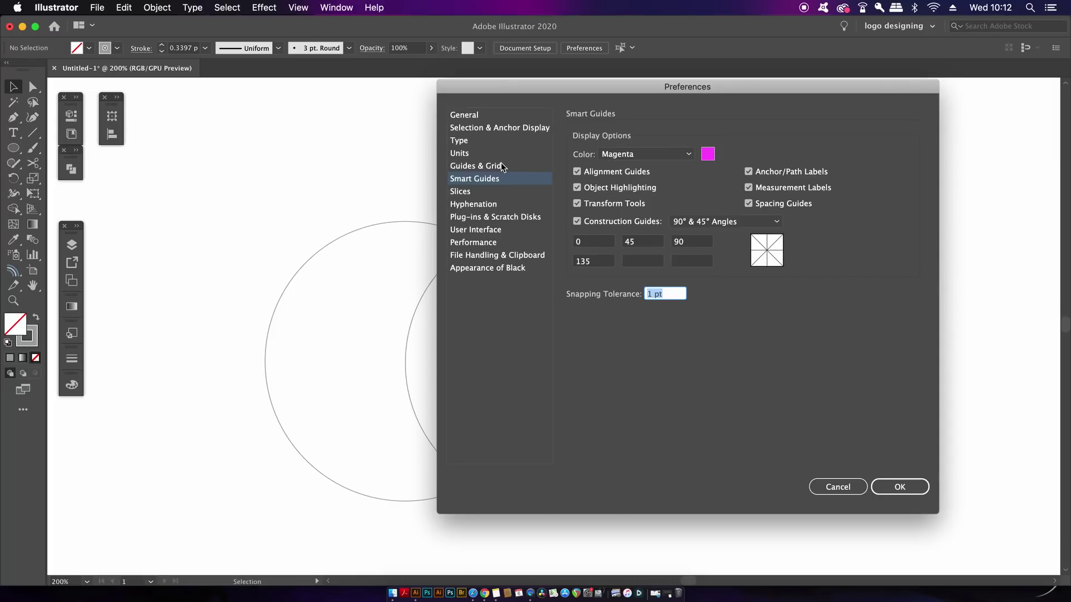
pyautogui.click(512, 130)
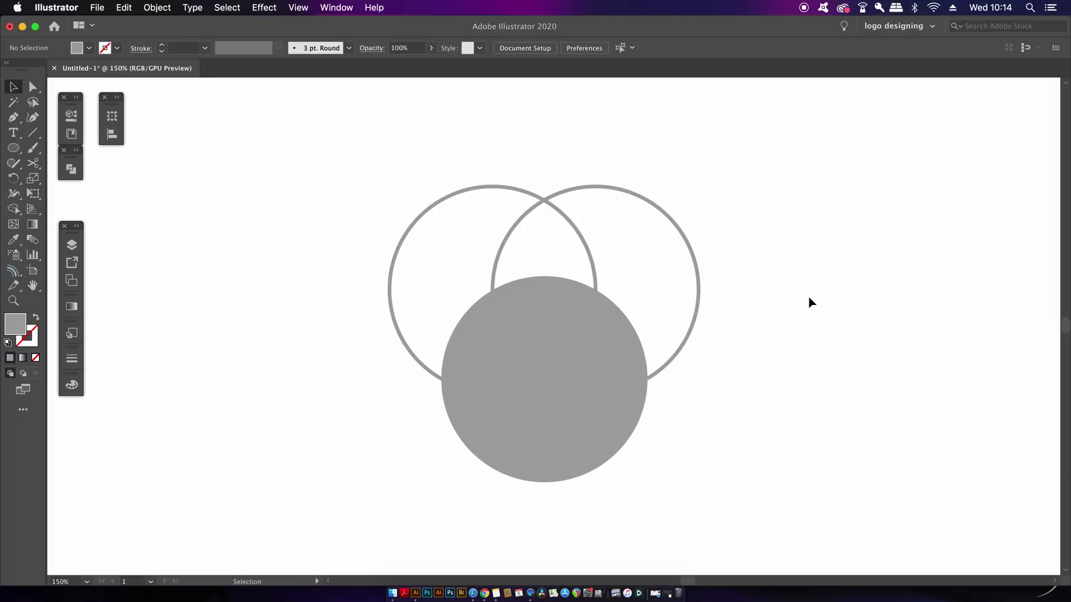
# Step: Switch to Outline mode and zoom and pan to where the circle outlines cross
pyautogui.press('super+y')
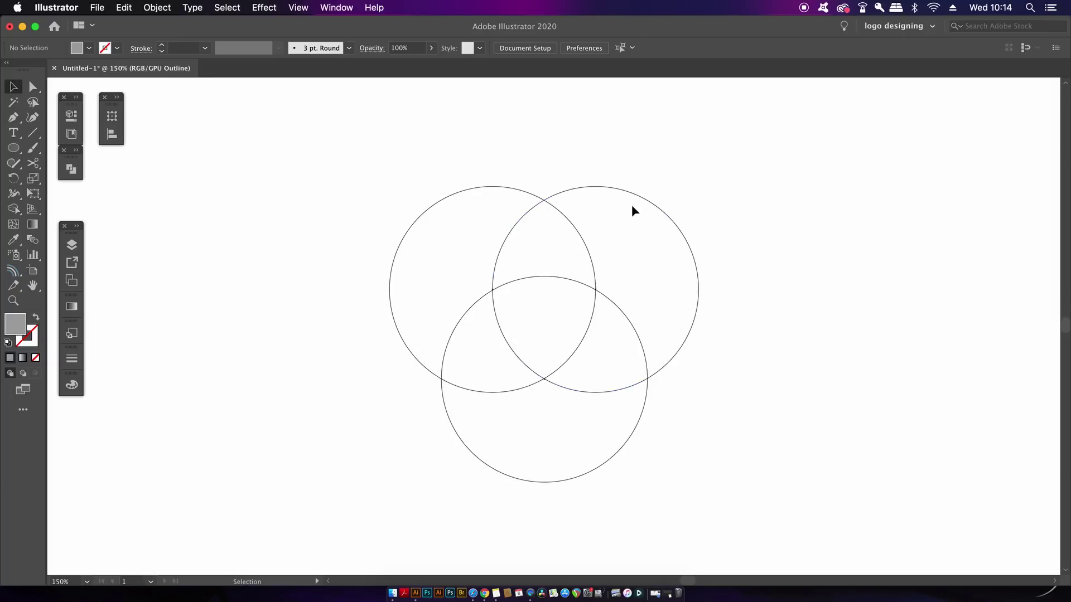
pyautogui.scroll(-5, 634, 210)
pyautogui.scroll(6, 635, 213)
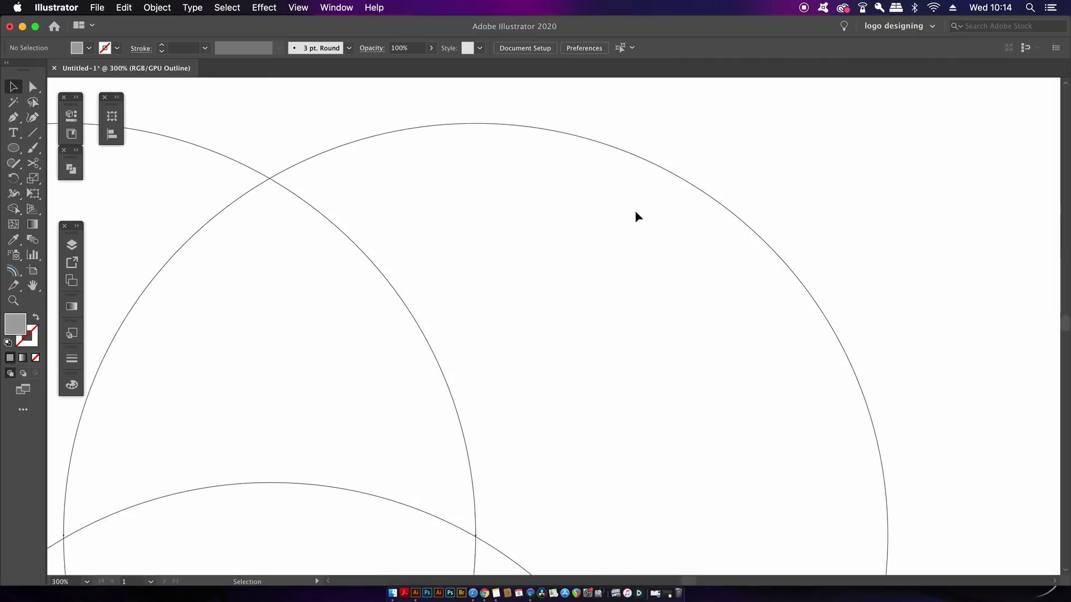
pyautogui.moveTo(502, 394); pyautogui.dragTo(610, 107)
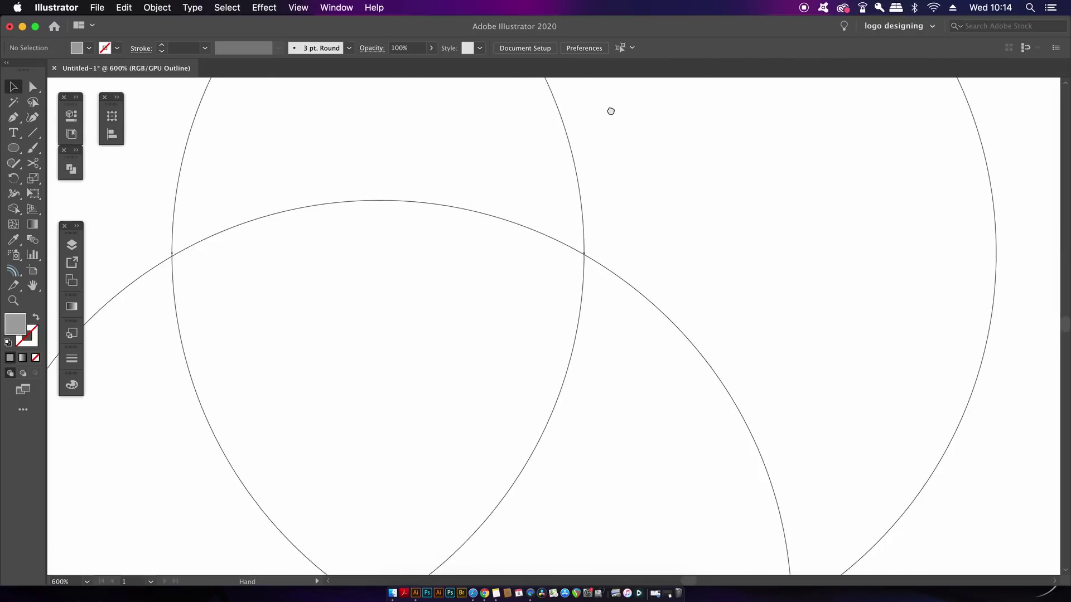
pyautogui.moveTo(541, 373); pyautogui.dragTo(535, 254)
pyautogui.scroll(4, 414, 440)
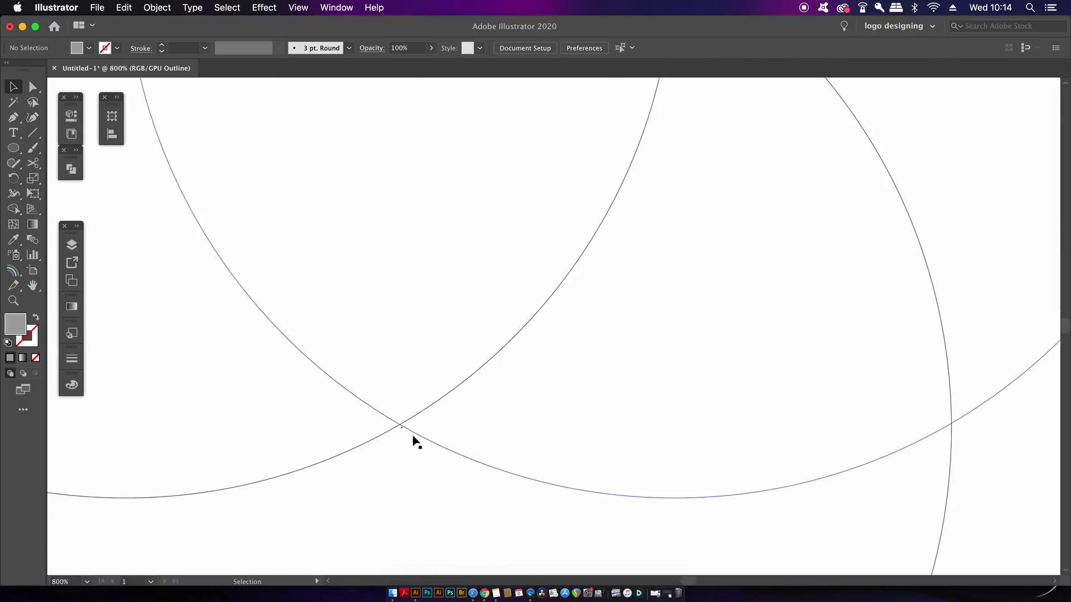
pyautogui.scroll(-1, 389, 463)
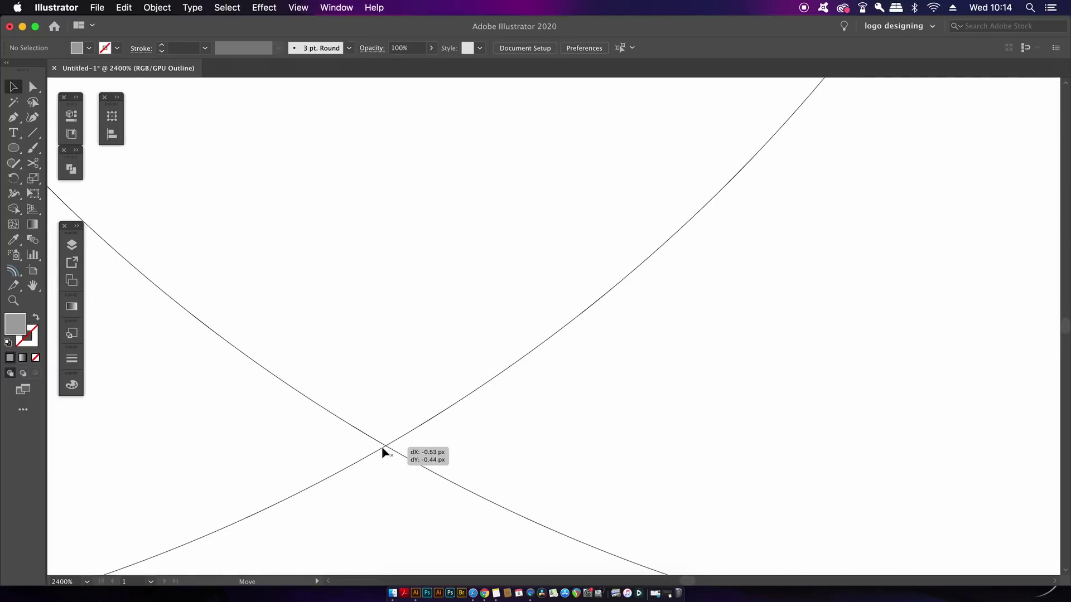
# Step: Drag the circle so its anchor point lands exactly on the outlines' intersection
pyautogui.click(382, 447)
pyautogui.moveTo(382, 449); pyautogui.dragTo(385, 450)
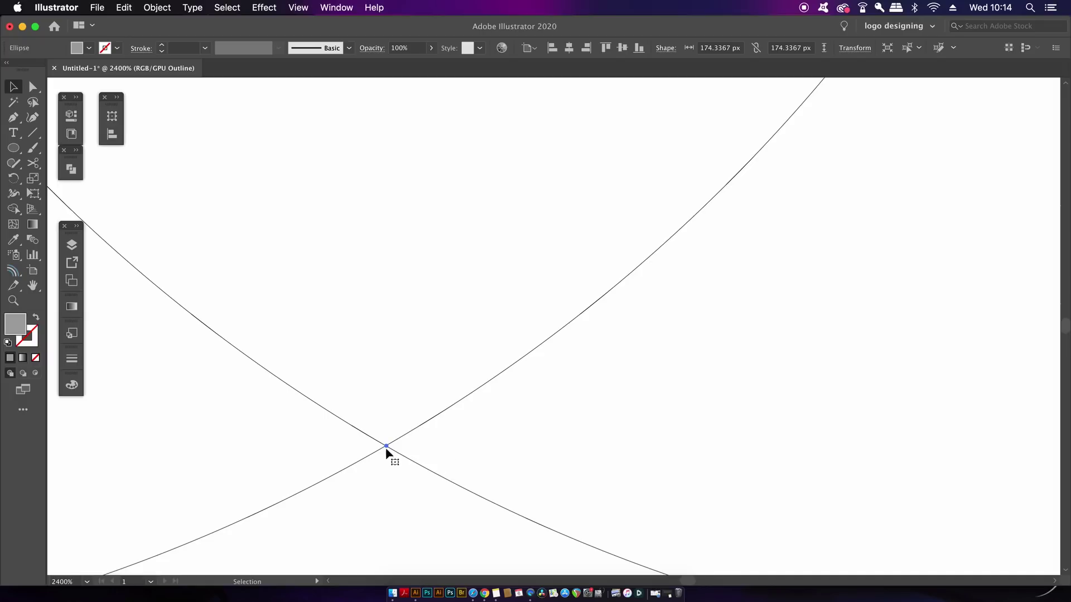
pyautogui.click(396, 471)
pyautogui.scroll(5, 383, 449)
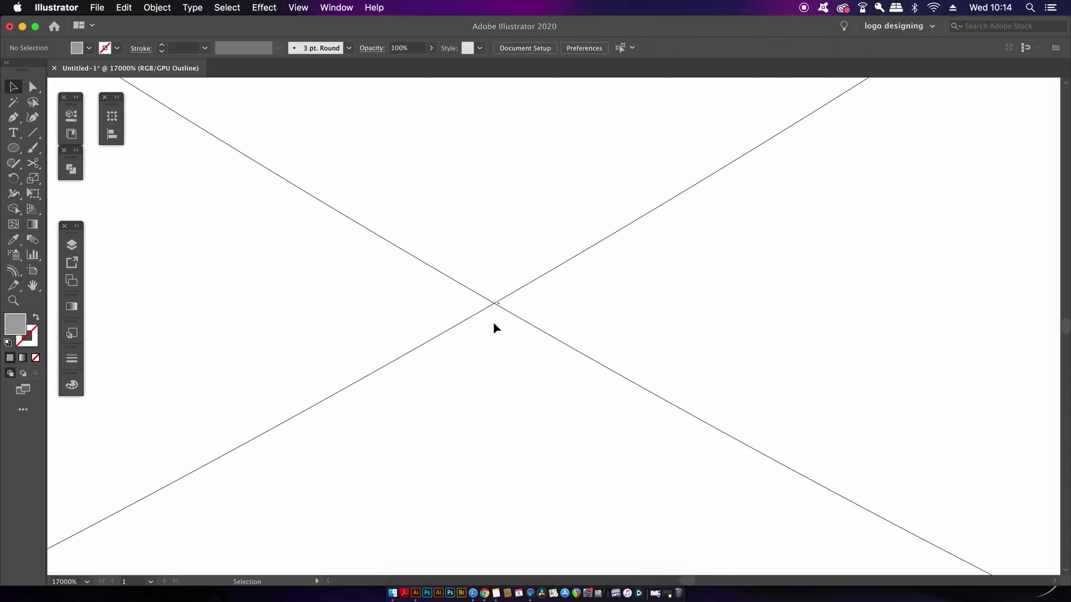
pyautogui.scroll(3, 496, 323)
pyautogui.moveTo(430, 446); pyautogui.dragTo(499, 240)
pyautogui.moveTo(520, 385); pyautogui.dragTo(507, 386)
pyautogui.scroll(-5, 510, 393)
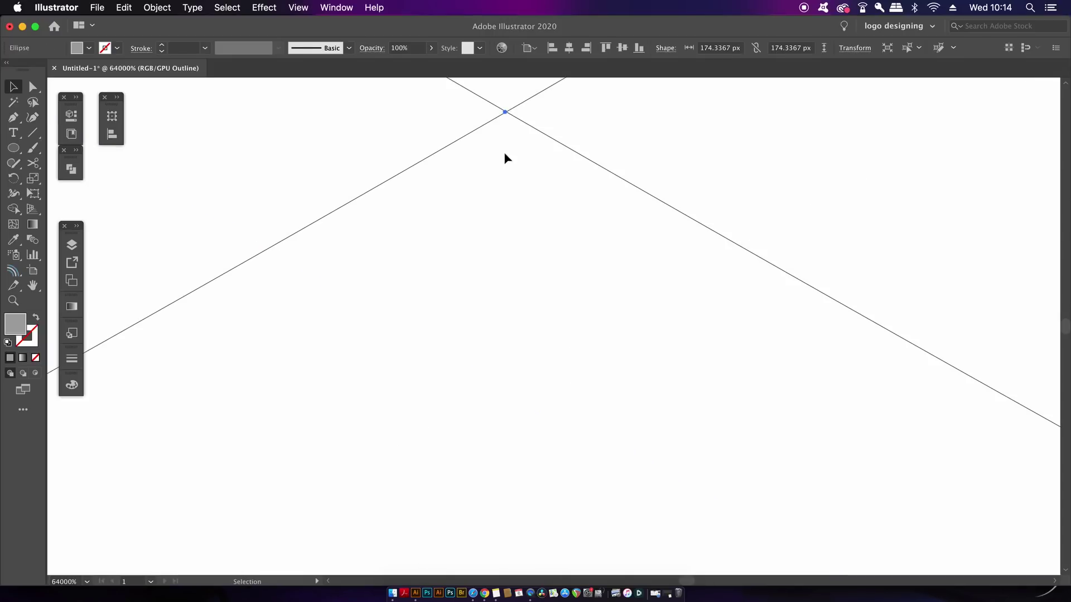
pyautogui.scroll(2, 492, 242)
pyautogui.scroll(-3, 498, 239)
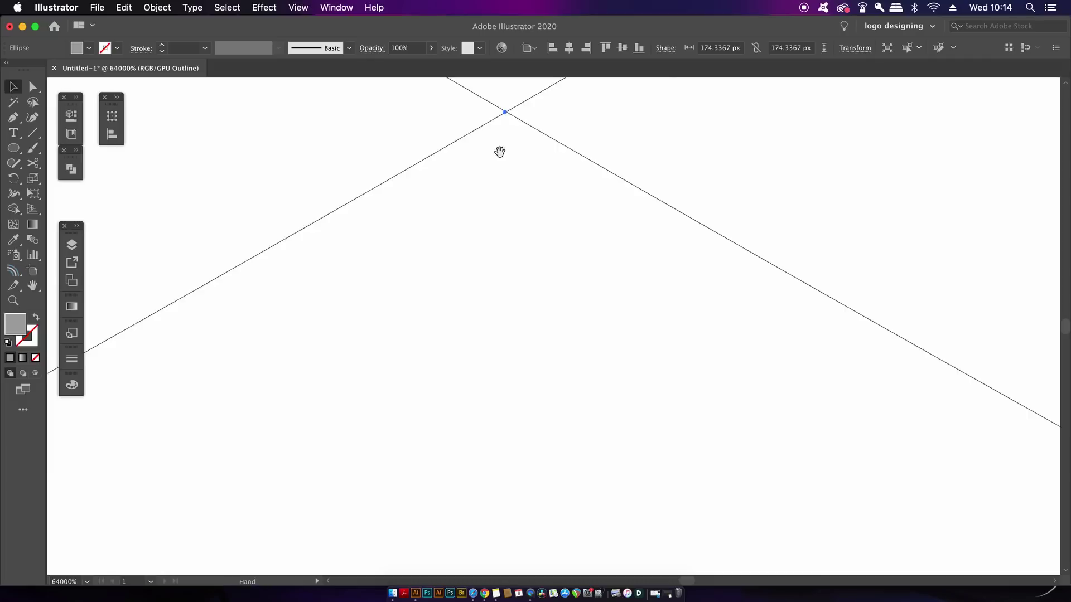